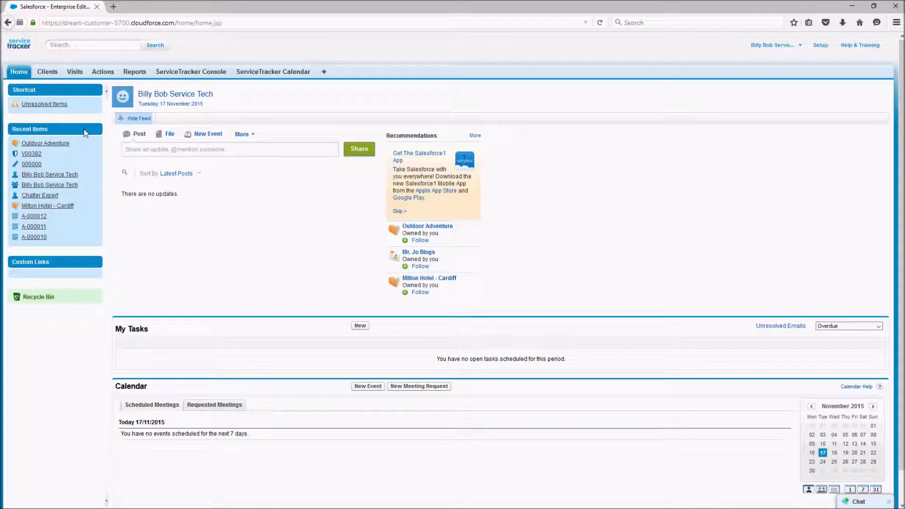
# Search for "Outdoor" and open the Outdoor Adventure client record
pyautogui.moveTo(49, 147)
pyautogui.click(74, 46)
pyautogui.write('Outdoor')
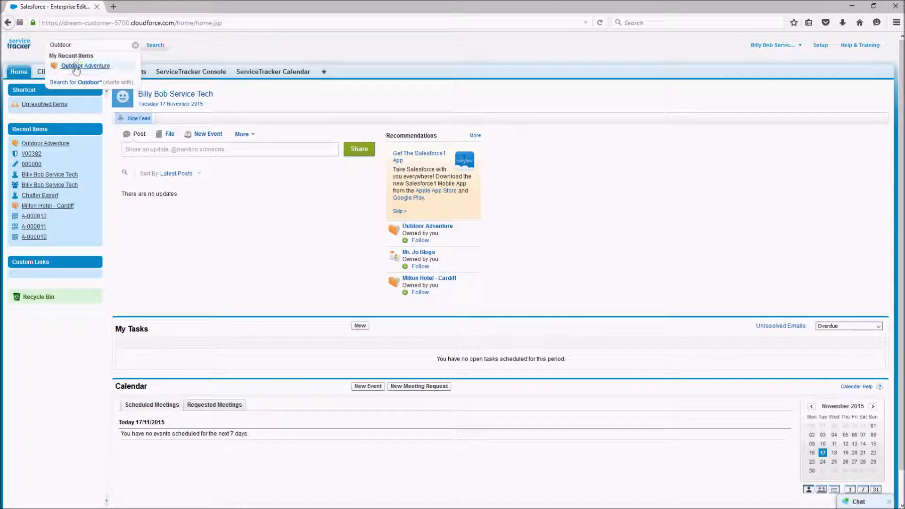
pyautogui.click(78, 66)
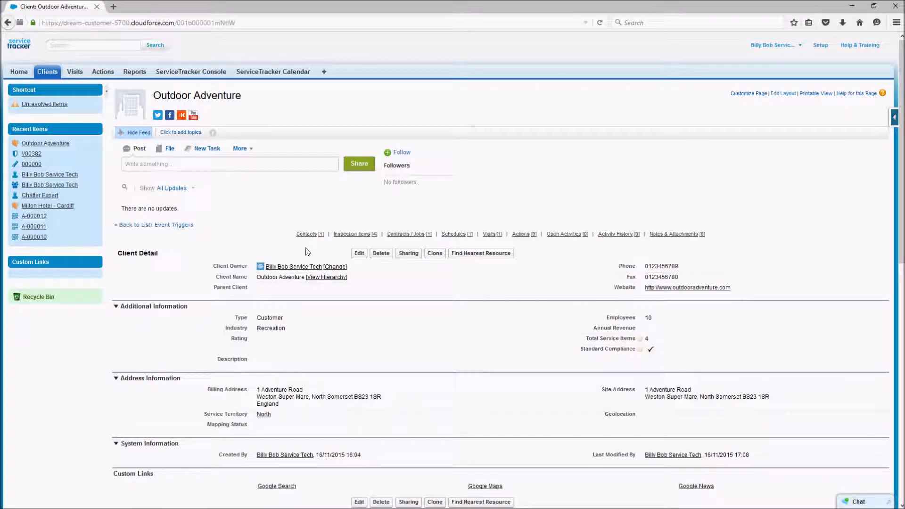
# Start a new task from the client's open activities and link the client's contact person to it
pyautogui.scroll(-8, 307, 251)
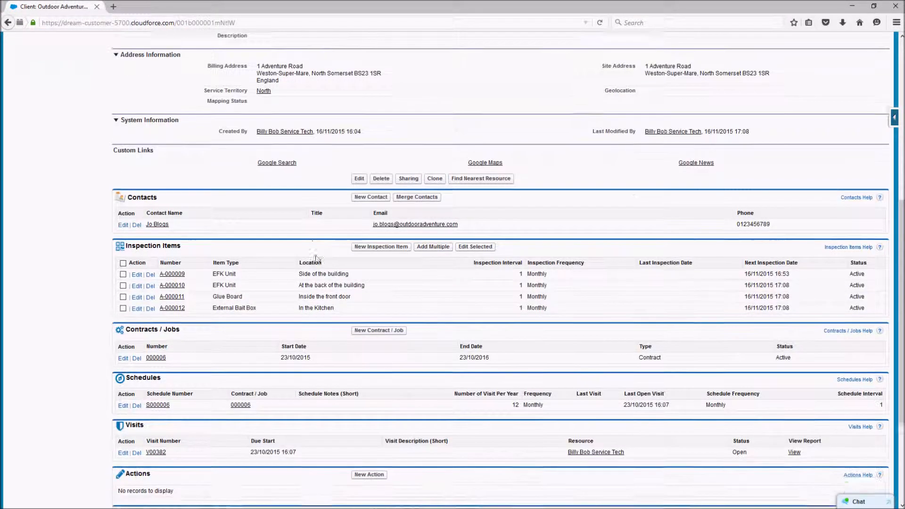
pyautogui.scroll(-3, 309, 257)
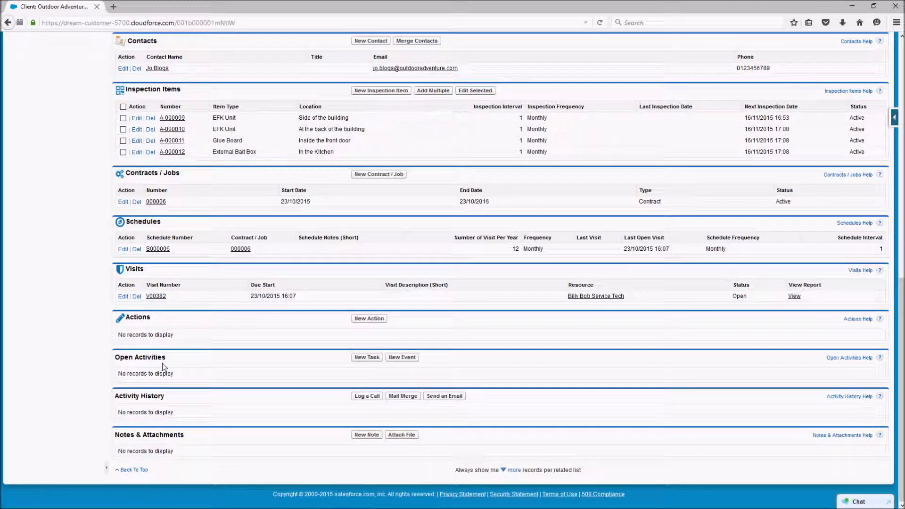
pyautogui.click(365, 359)
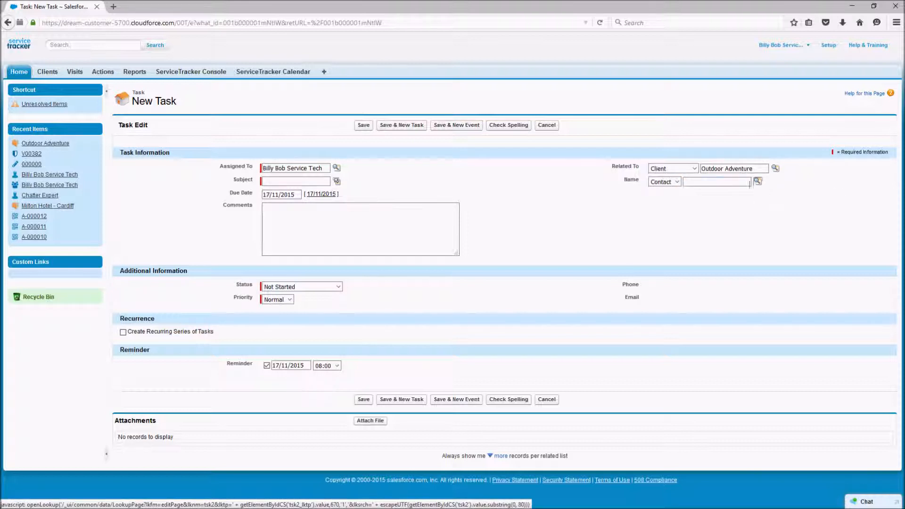
pyautogui.click(745, 182)
pyautogui.click(757, 181)
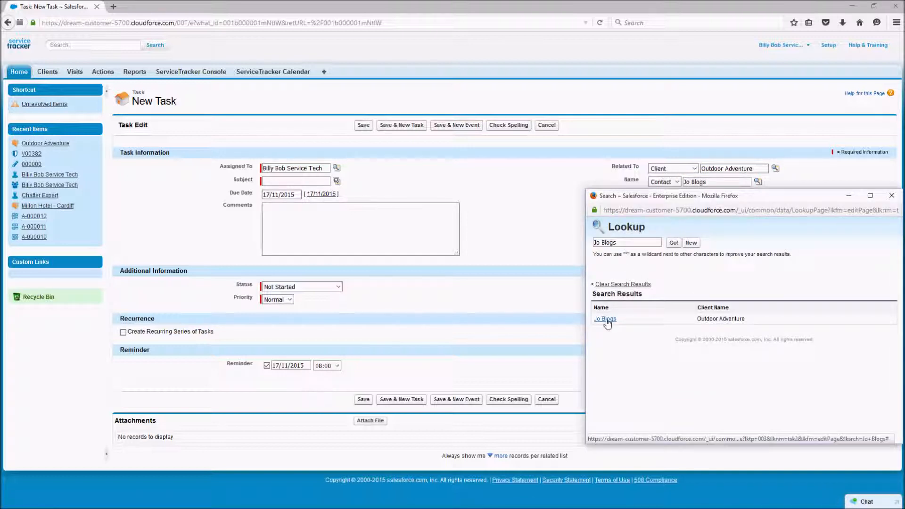
pyautogui.click(605, 319)
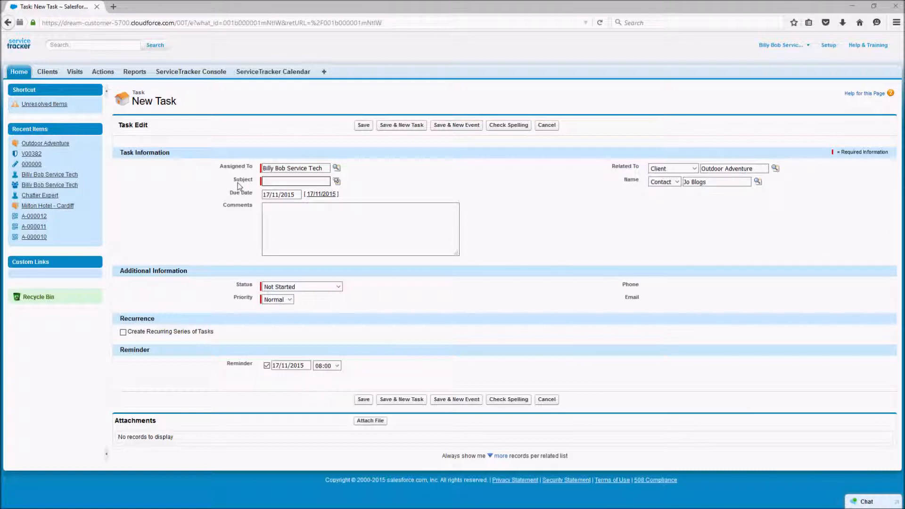
# Give the task the subject Call, a comment that the contact called to ask when the next visit is scheduled, and status Completed, and save it
pyautogui.click(337, 181)
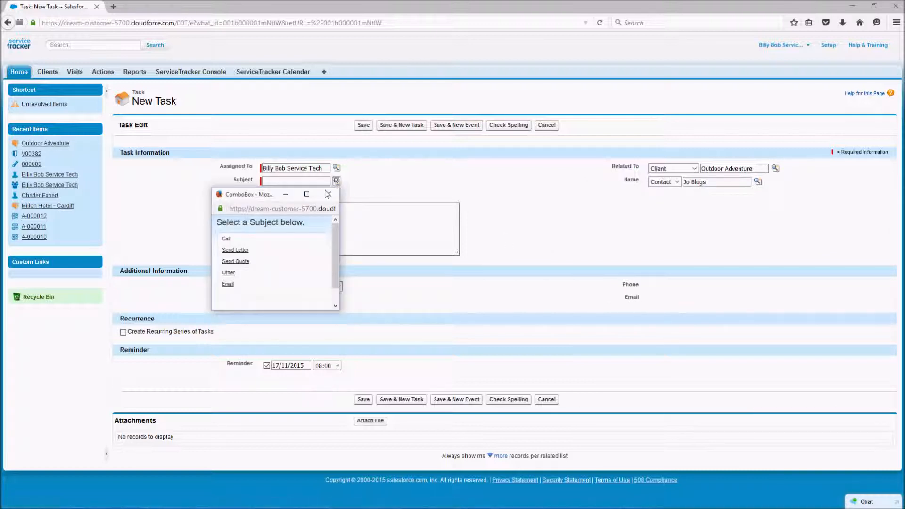
pyautogui.click(226, 239)
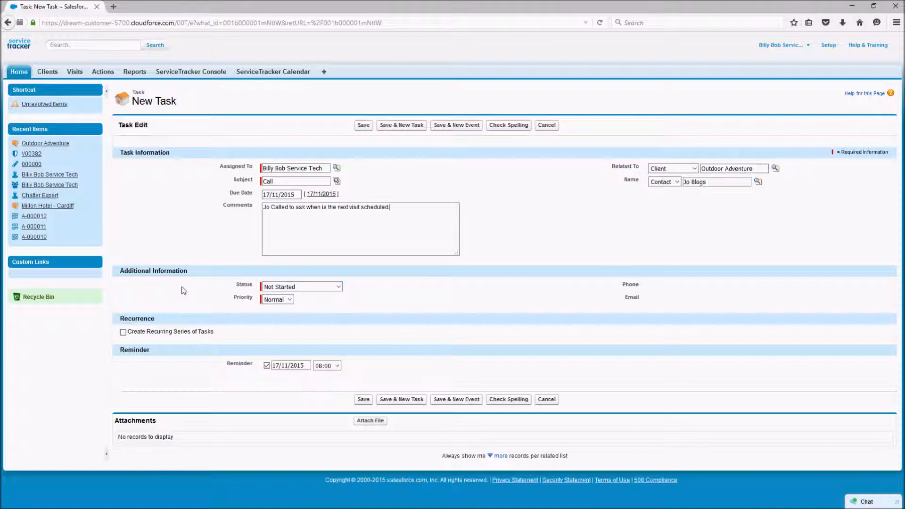
pyautogui.click(283, 287)
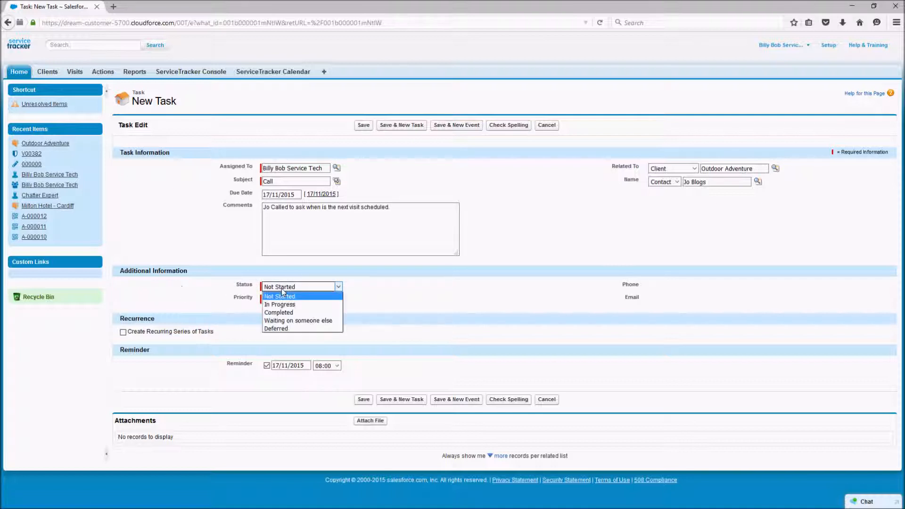
pyautogui.click(292, 313)
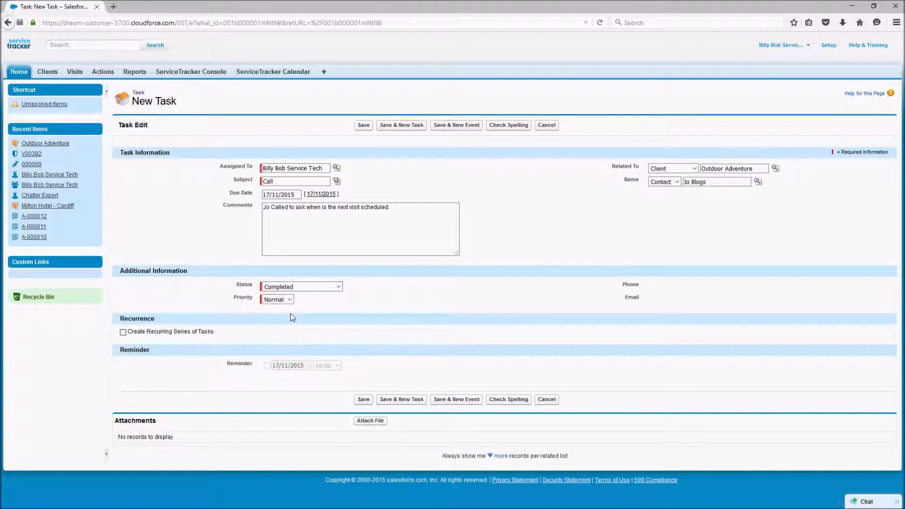
pyautogui.click(281, 300)
pyautogui.click(363, 399)
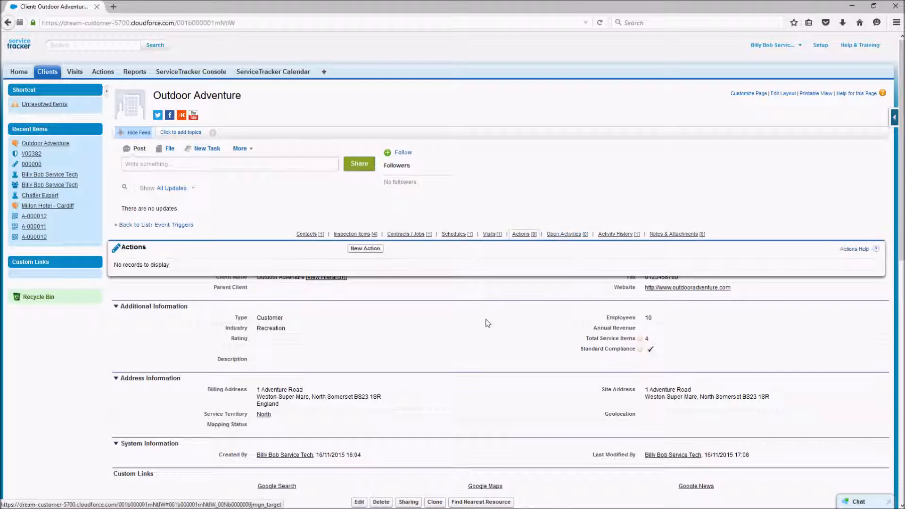
# Review the client's open activities and activity history for the logged call
pyautogui.moveTo(498, 239)
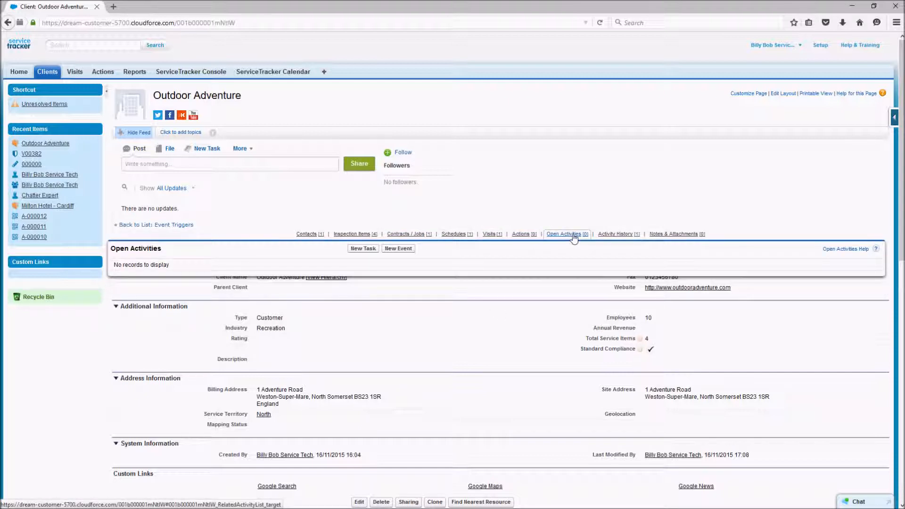
pyautogui.moveTo(613, 239)
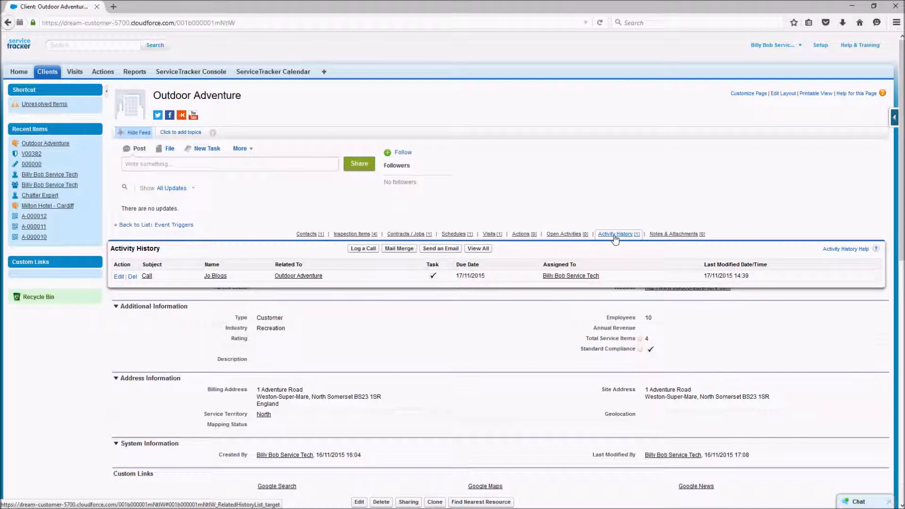
pyautogui.click(614, 239)
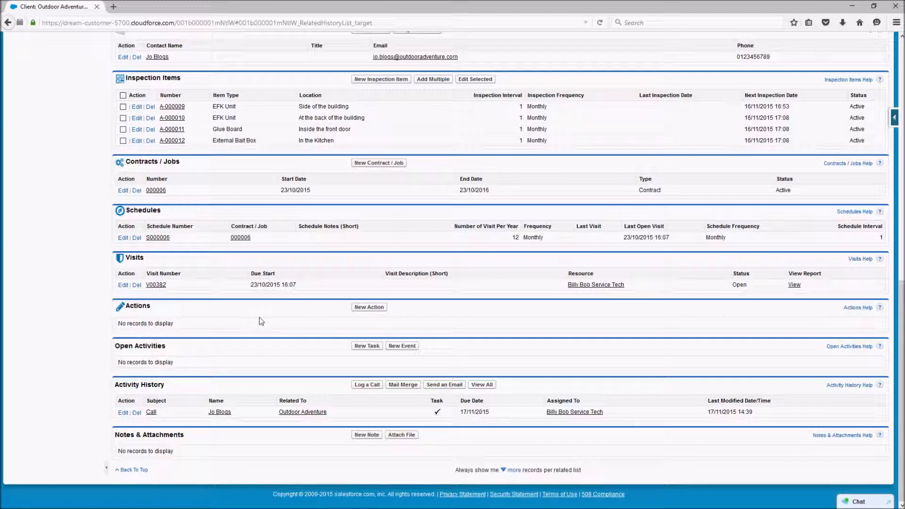
# Search for the service technician by first name and open the matching resource record
pyautogui.scroll(10, 261, 322)
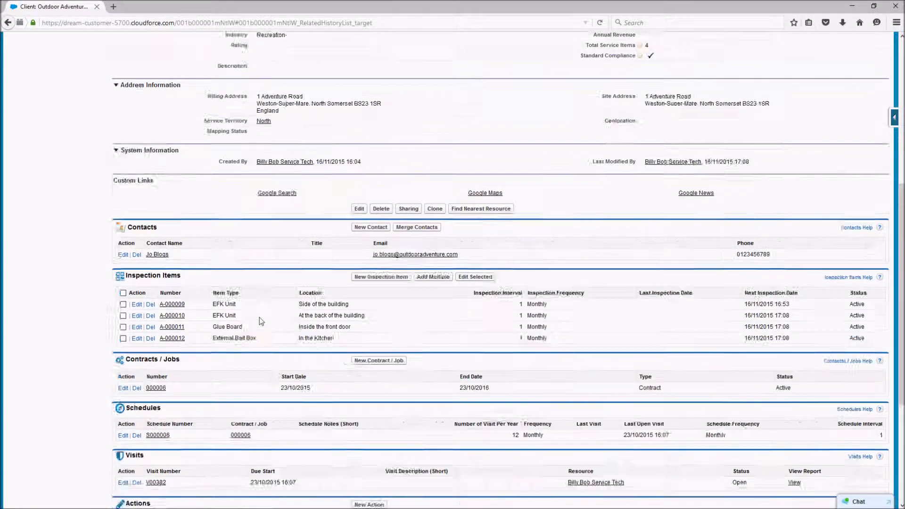
pyautogui.click(64, 45)
pyautogui.write('Bil')
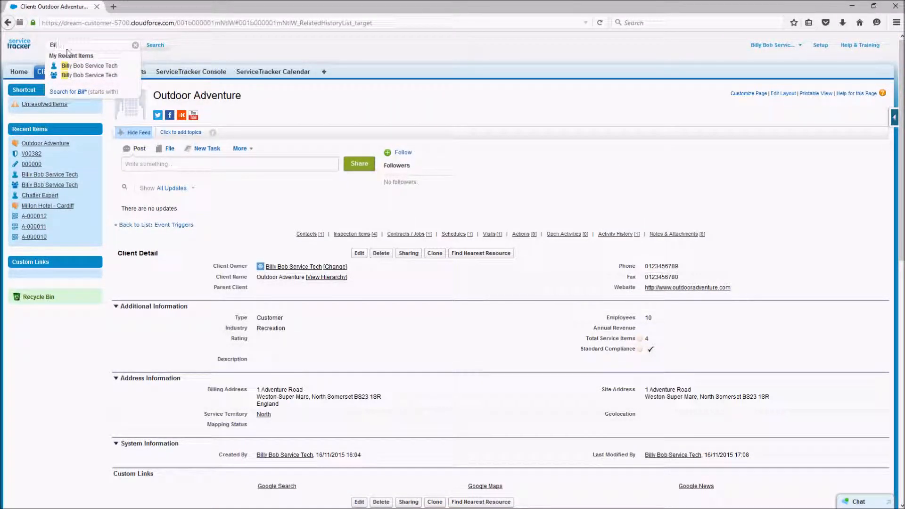
pyautogui.click(78, 76)
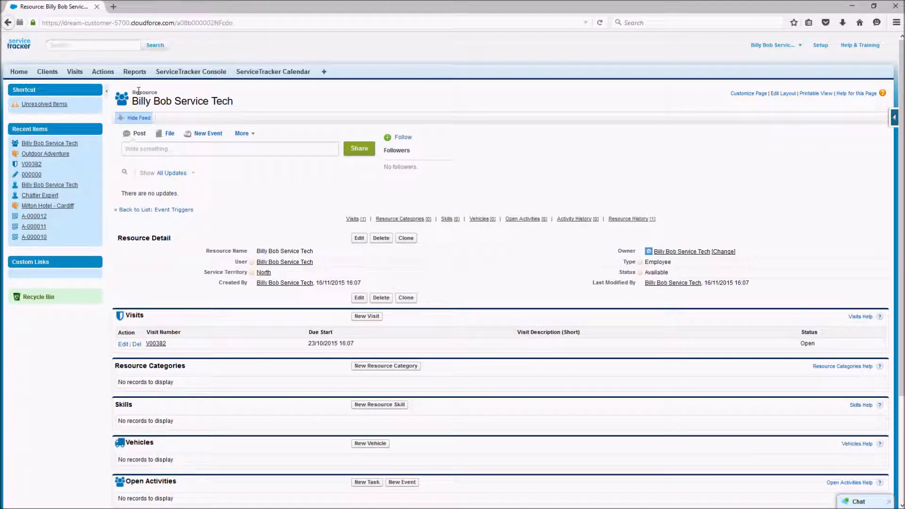
# Start a new event from the resource's open activities and choose Holiday as its subject
pyautogui.scroll(-3, 249, 149)
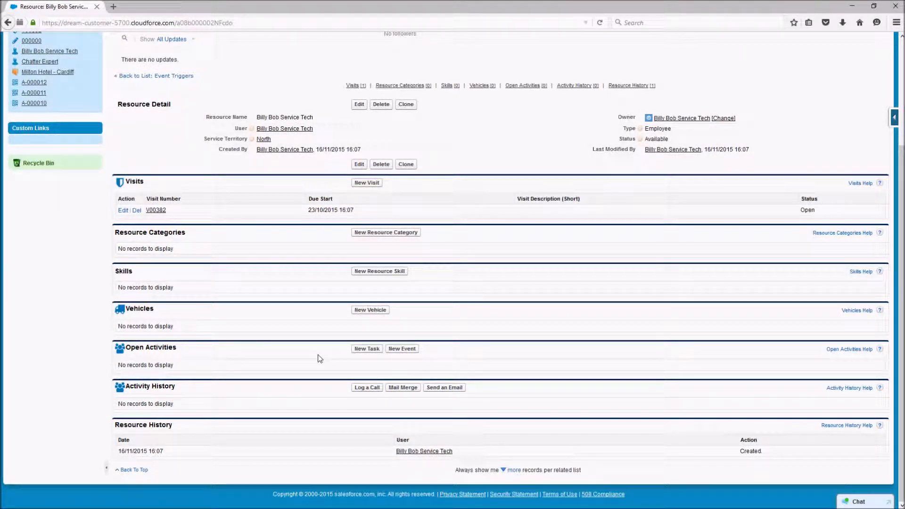
pyautogui.click(399, 352)
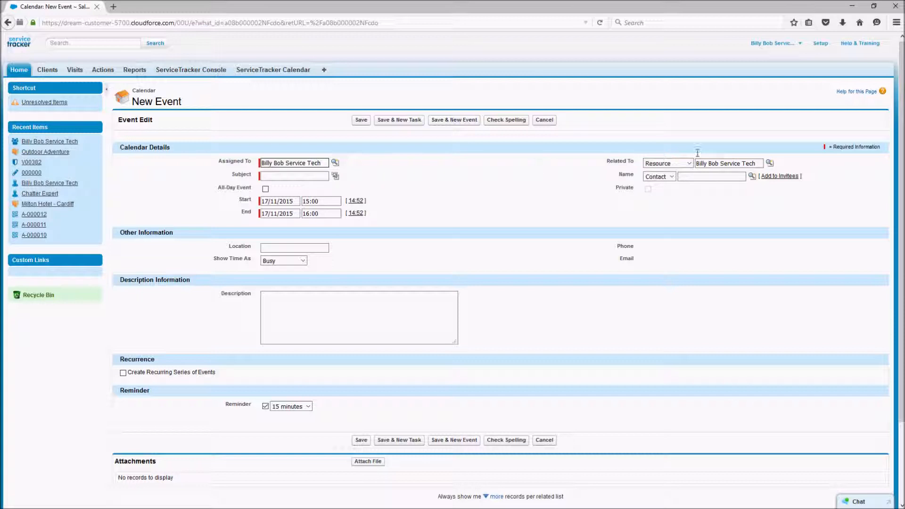
pyautogui.moveTo(736, 165); pyautogui.dragTo(728, 164)
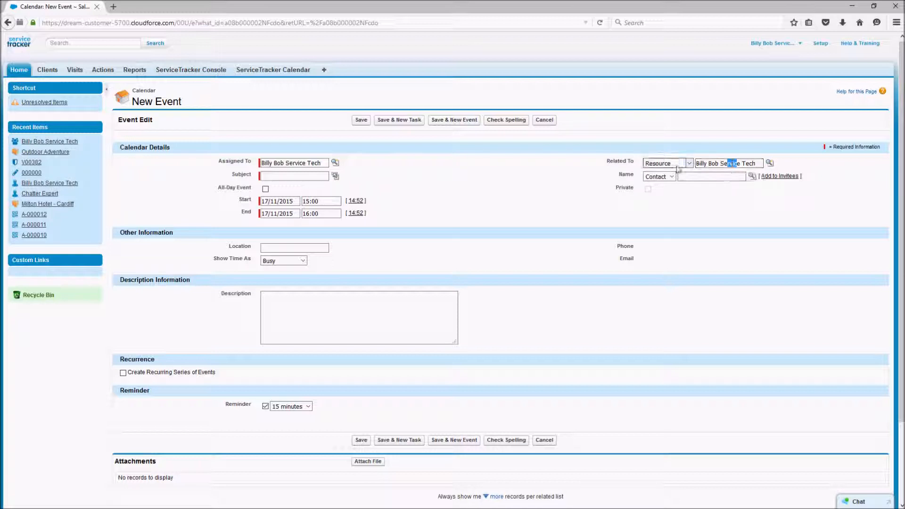
pyautogui.click(605, 183)
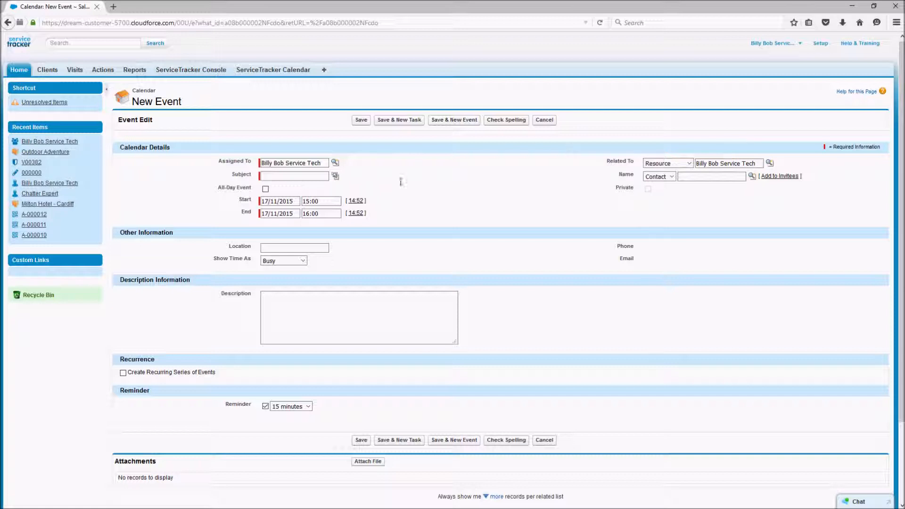
pyautogui.click(335, 176)
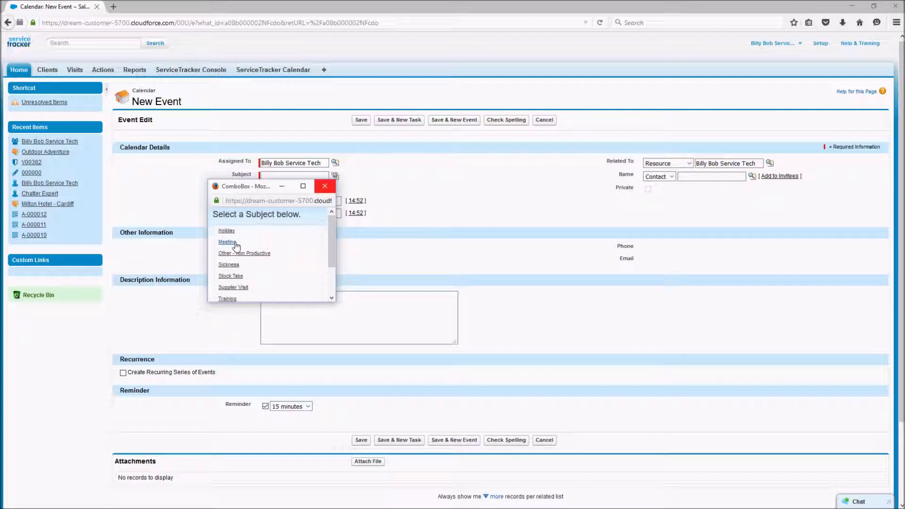
pyautogui.click(226, 231)
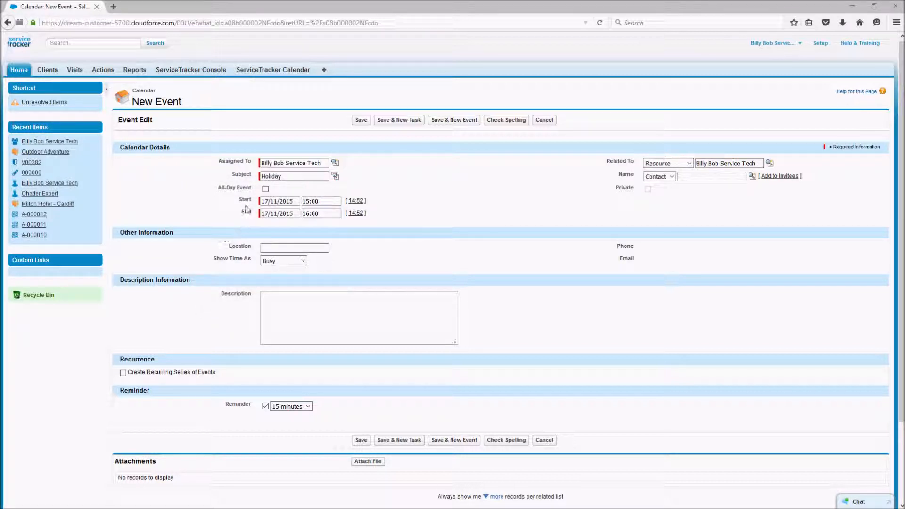
# Keep the event as a timed entry rather than all-day, starting at 09:00 and ending at 17:00
pyautogui.click(266, 190)
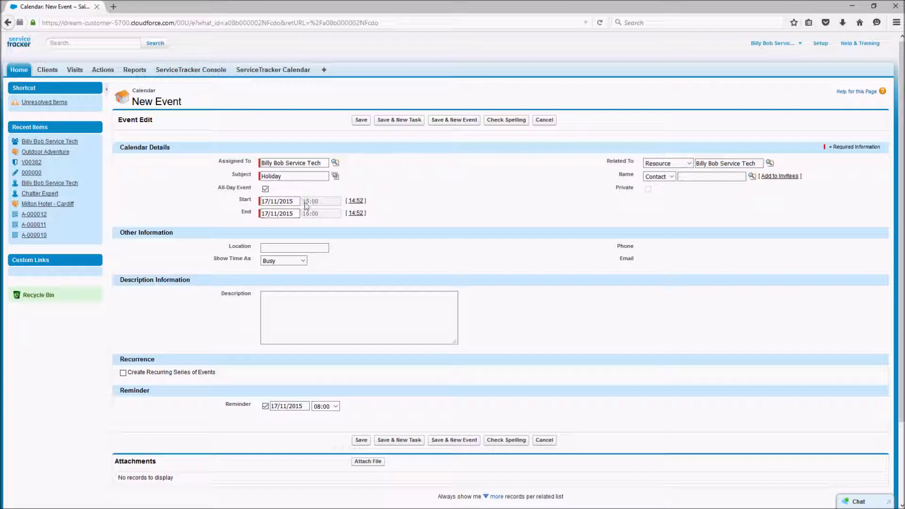
pyautogui.click(265, 189)
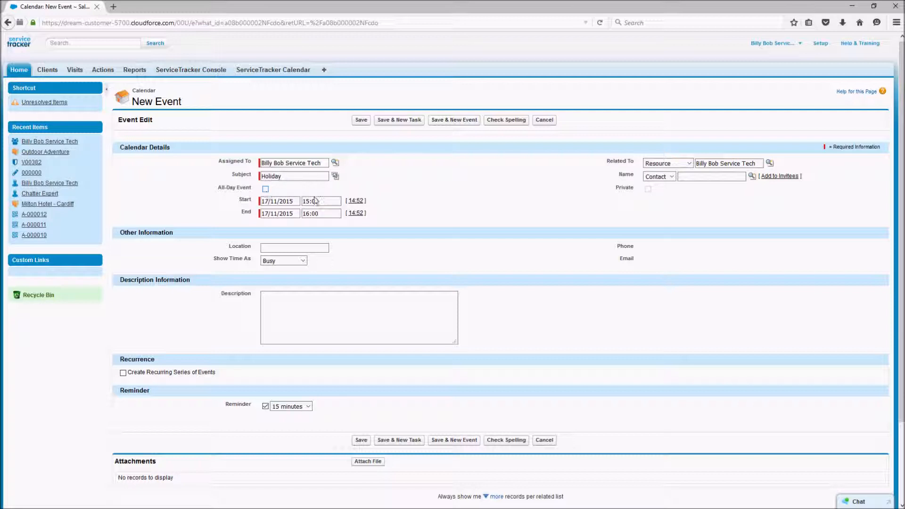
pyautogui.click(305, 201)
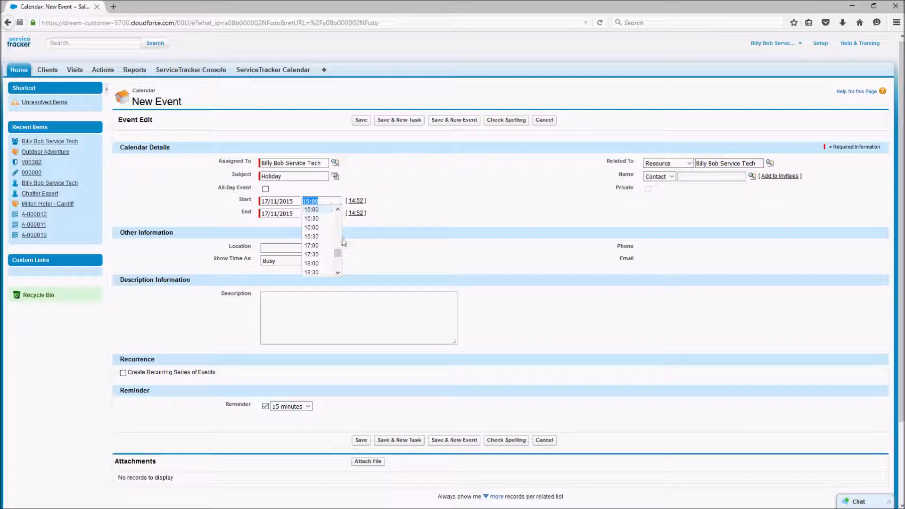
pyautogui.moveTo(338, 253); pyautogui.dragTo(335, 238)
pyautogui.click(312, 236)
pyautogui.click(320, 213)
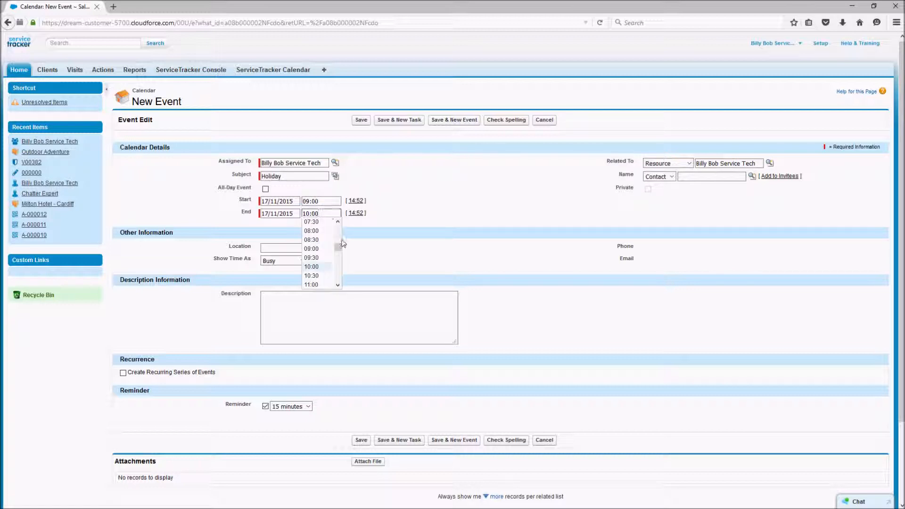
pyautogui.moveTo(337, 246); pyautogui.dragTo(339, 267)
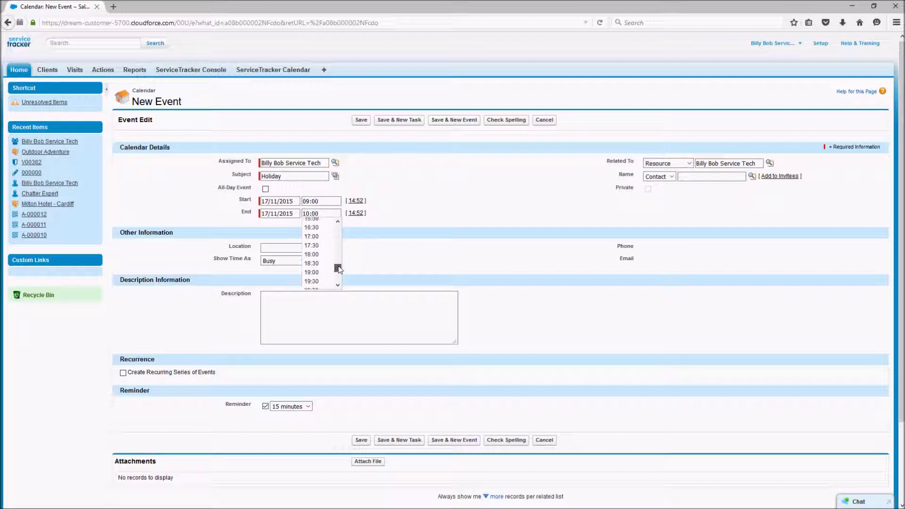
pyautogui.click(315, 236)
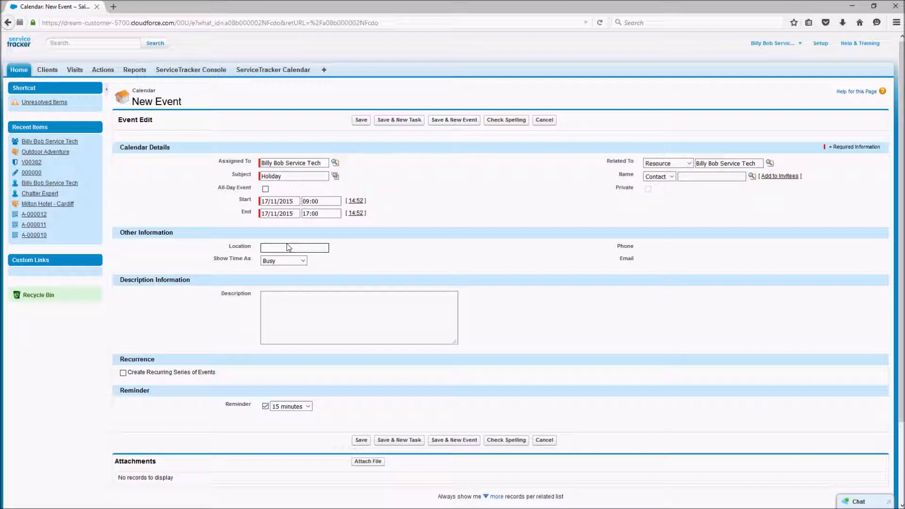
# Show the event's time as Out of Office, enter the description "Holiday record", and save the event
pyautogui.click(296, 261)
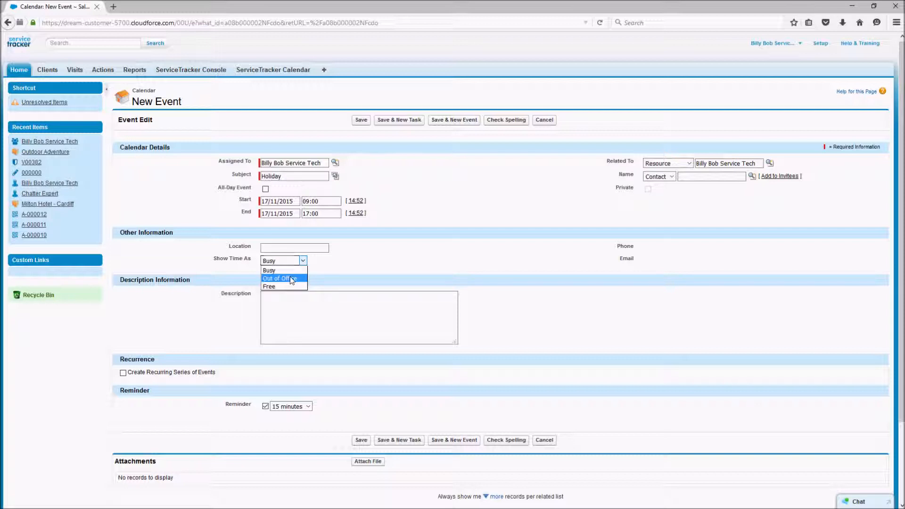
pyautogui.click(290, 278)
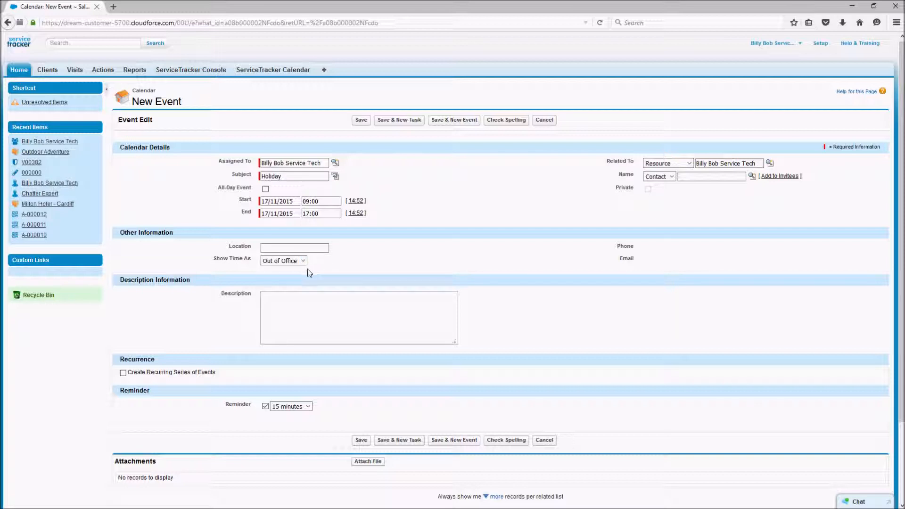
pyautogui.click(280, 300)
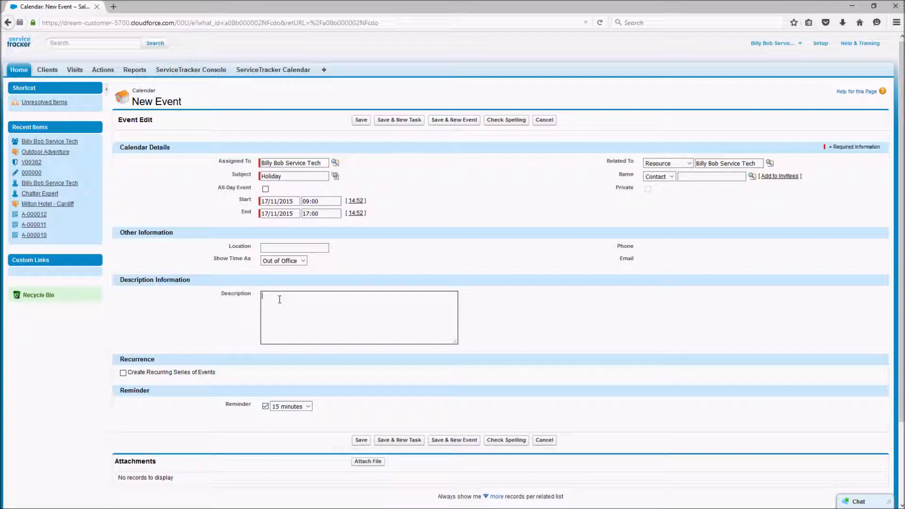
pyautogui.write('Holiday record')
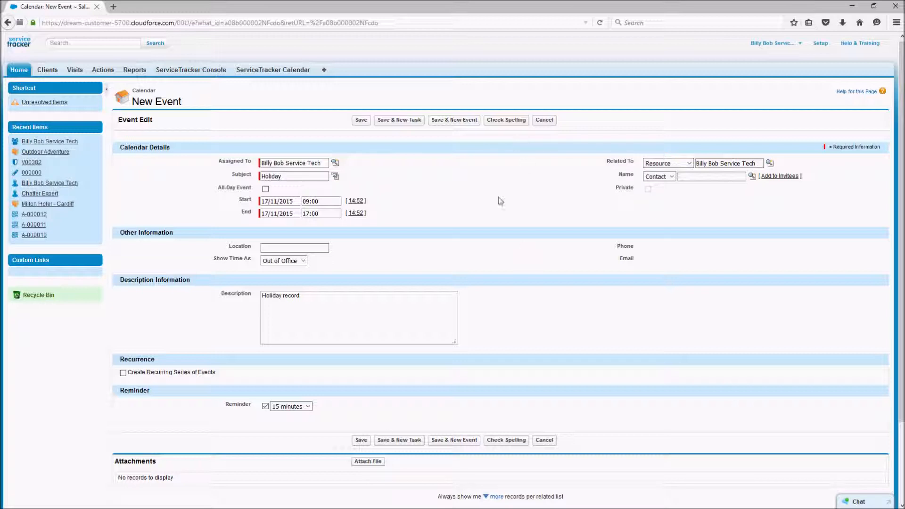
pyautogui.click(361, 440)
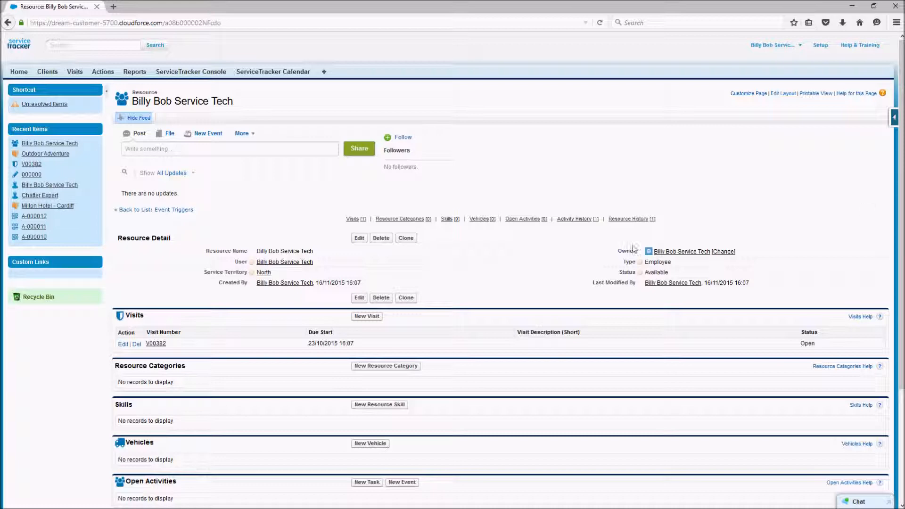
# Check the resource's activity history for the saved holiday event
pyautogui.click(582, 223)
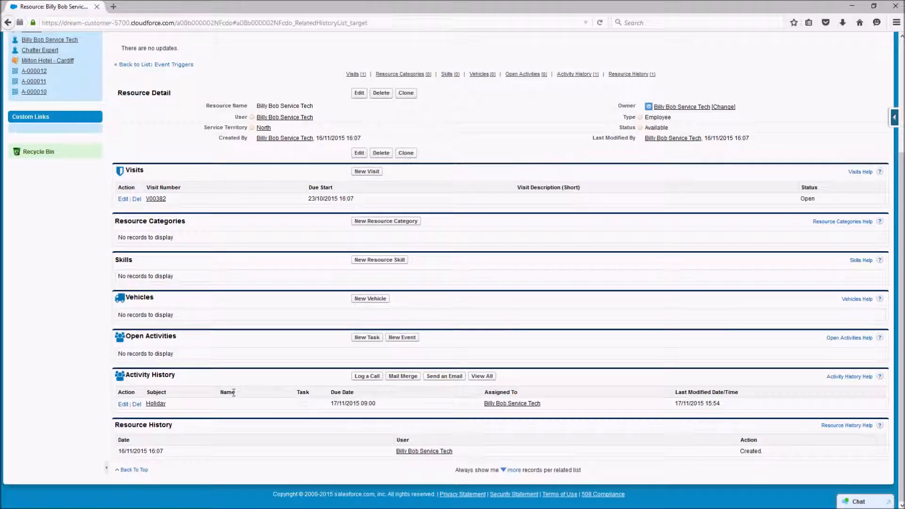
pyautogui.moveTo(899, 173); pyautogui.dragTo(899, 59)
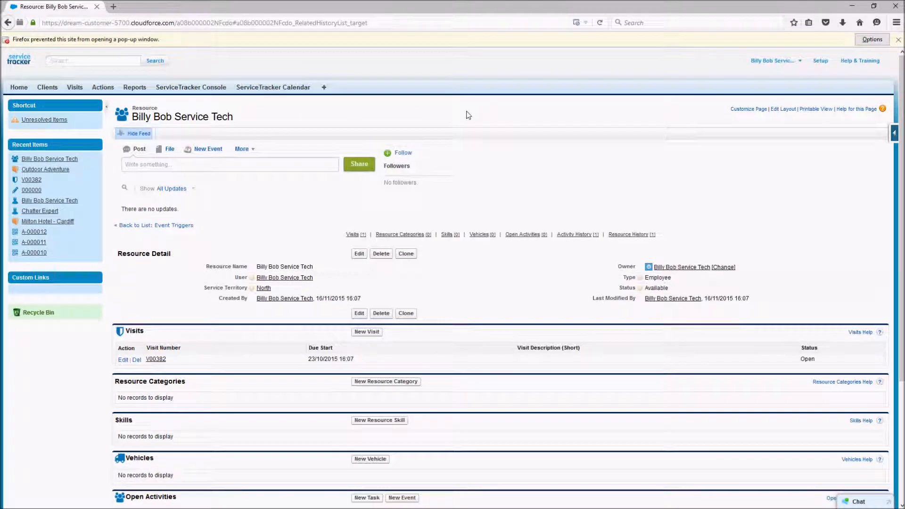
# View the technician's holiday event in the ServiceTracker Calendar's swim lane view, inspect its details, and dismiss the browser's pop-up notice
pyautogui.click(272, 94)
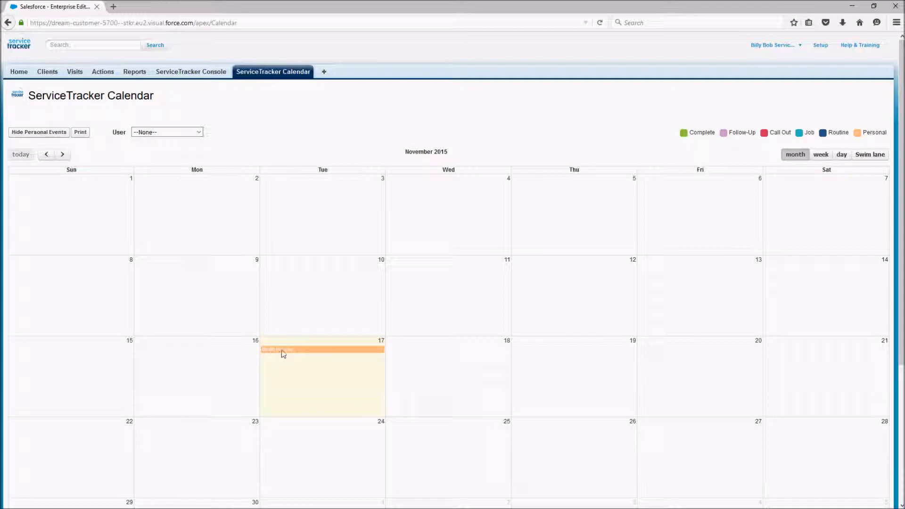
pyautogui.click(872, 155)
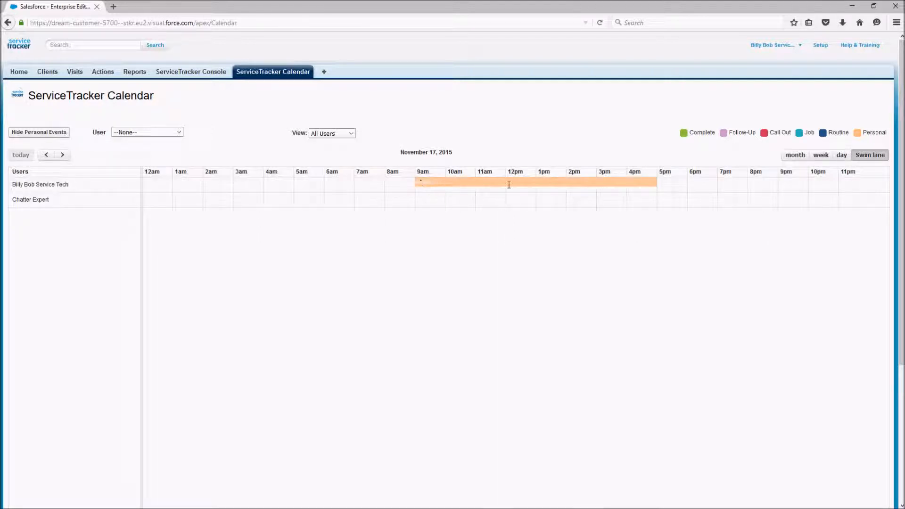
pyautogui.moveTo(654, 183)
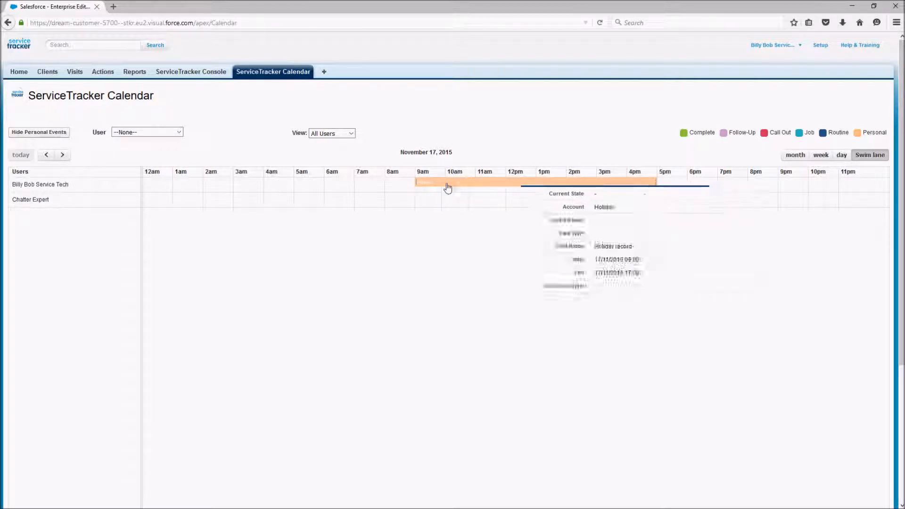
pyautogui.click(429, 184)
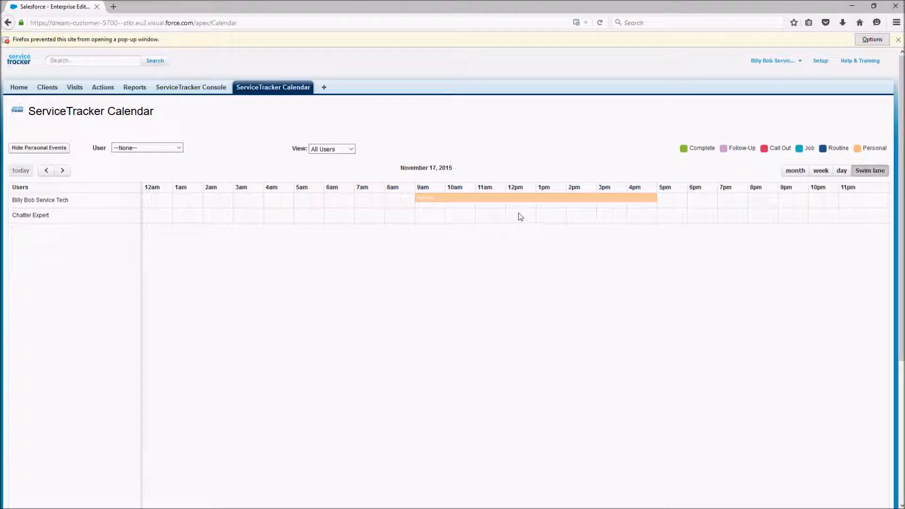
pyautogui.moveTo(549, 199)
pyautogui.click(897, 39)
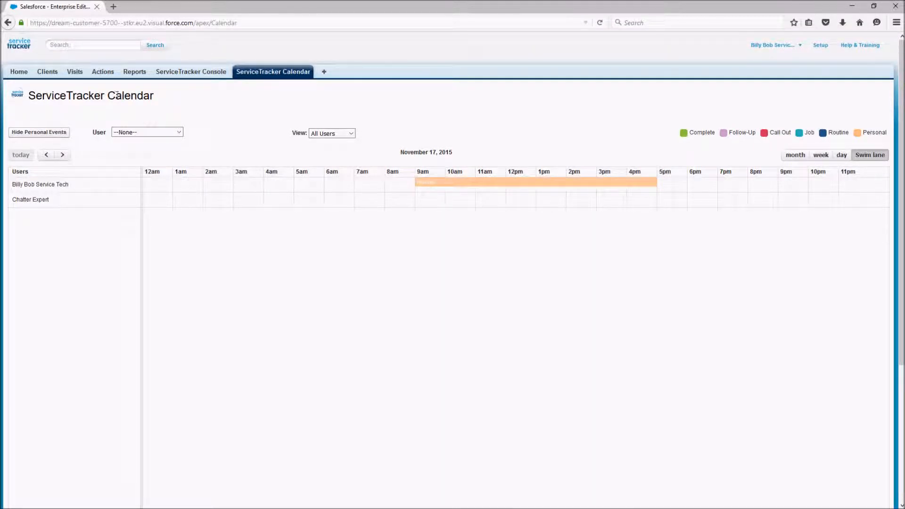
# Create a new action for the site Outdoor Adventure with the action text "Check that the back door is closed pleased"
pyautogui.click(108, 75)
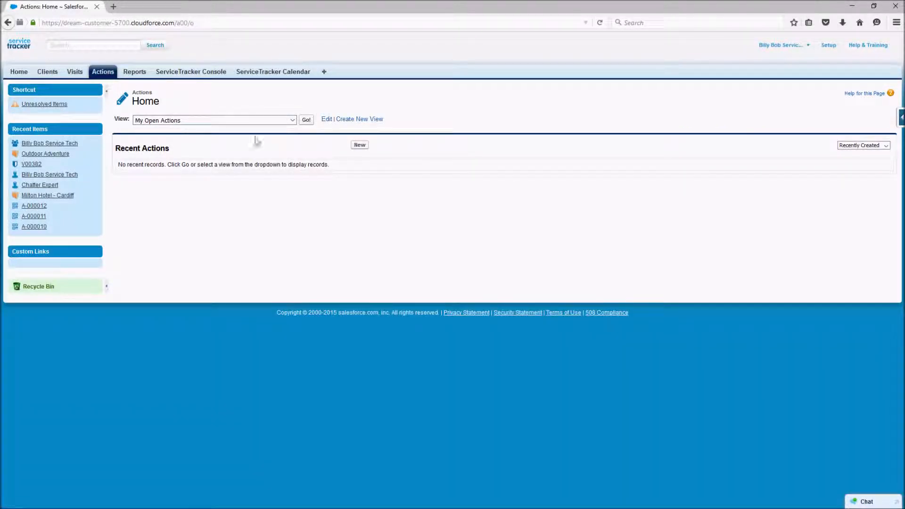
pyautogui.click(361, 147)
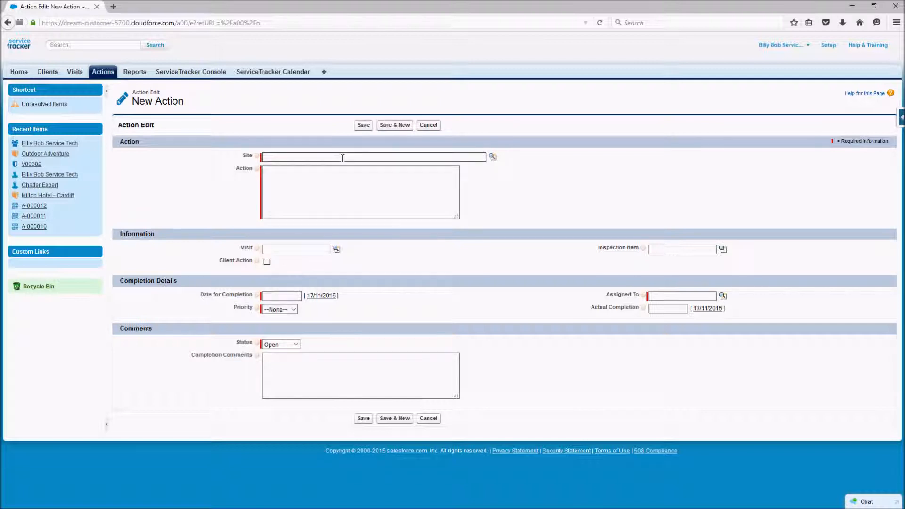
pyautogui.click(492, 157)
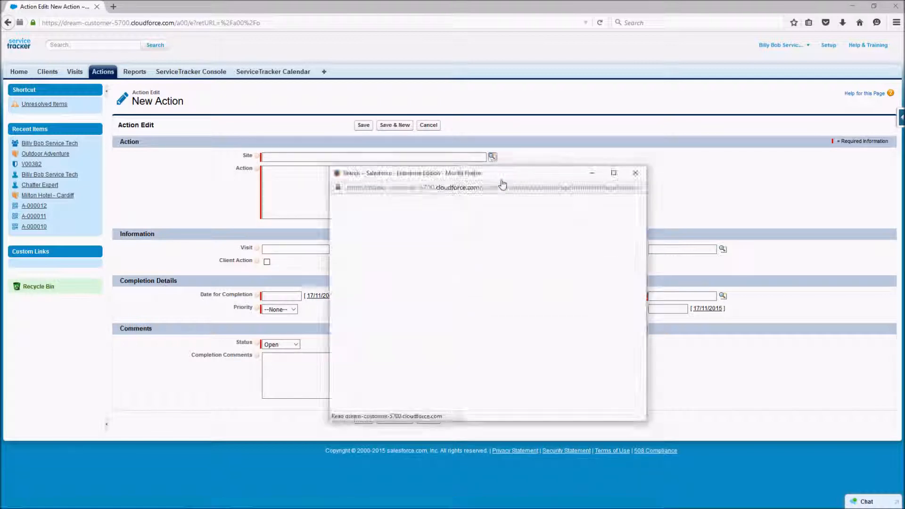
pyautogui.click(361, 322)
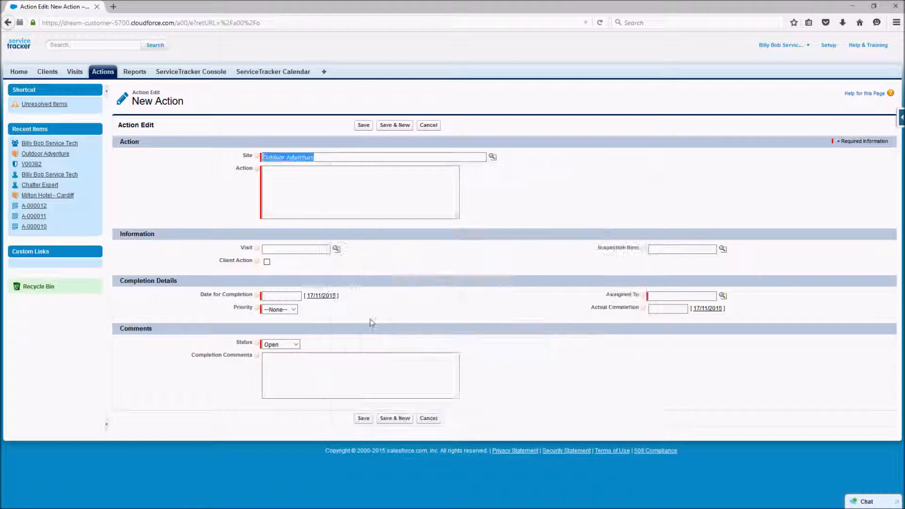
pyautogui.moveTo(259, 170)
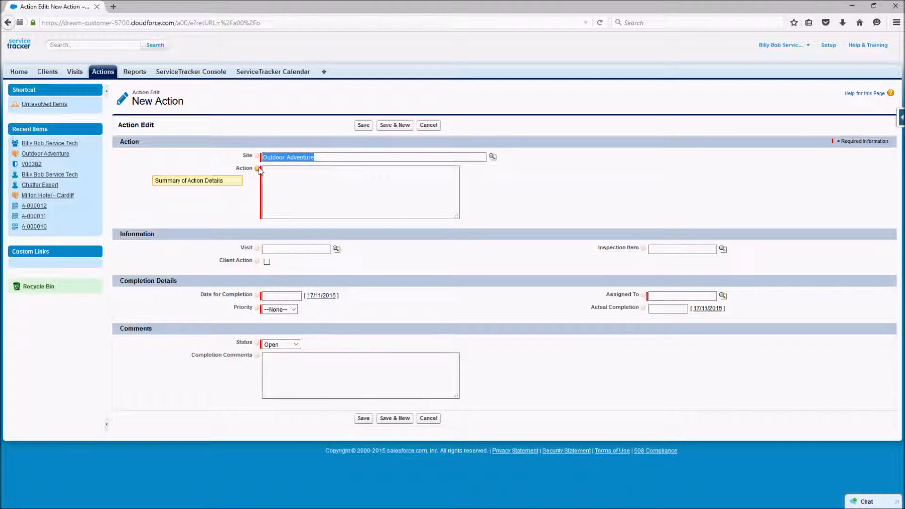
pyautogui.click(284, 177)
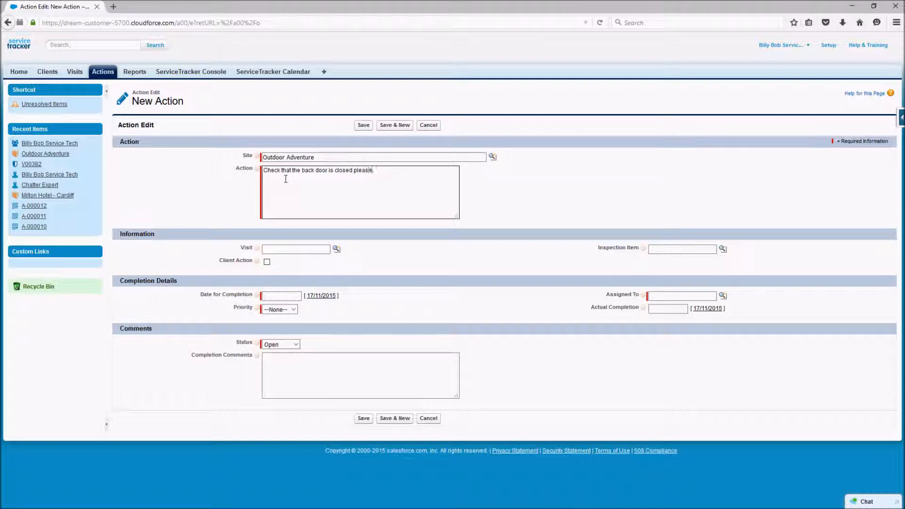
# Link the new action to visit V00382 from the recently viewed visits
pyautogui.click(309, 249)
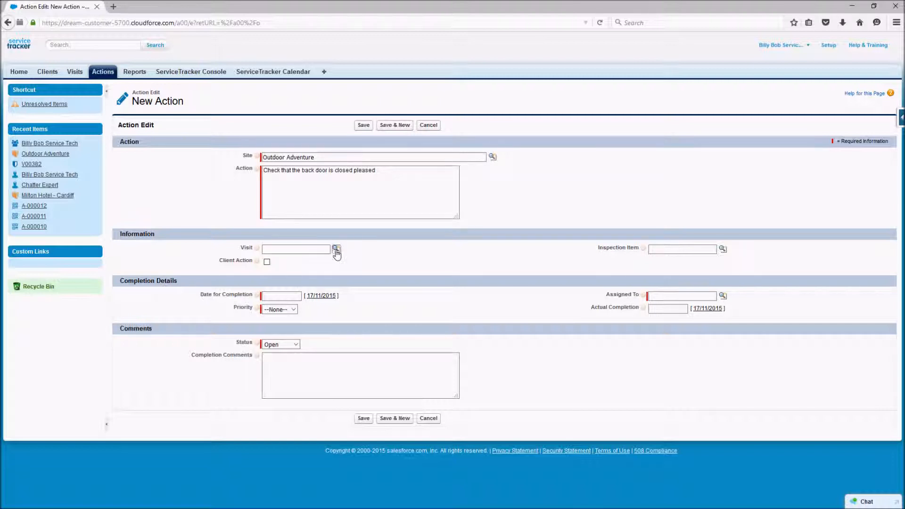
pyautogui.click(336, 249)
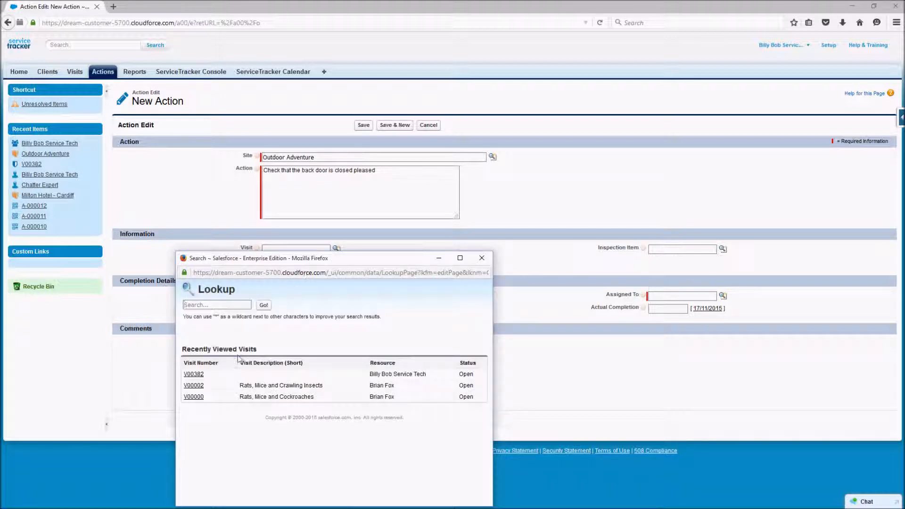
pyautogui.click(193, 374)
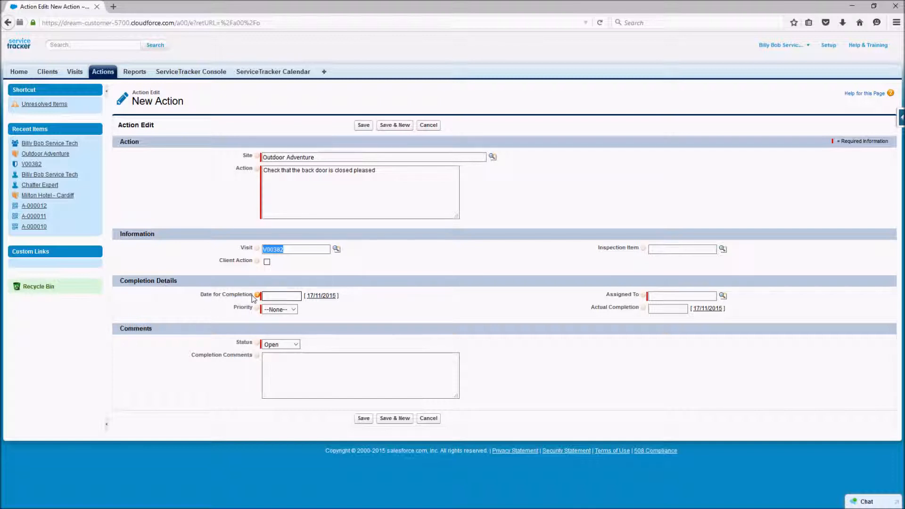
# Set the action's date for completion to 24/11/2015 and its priority to Medium
pyautogui.moveTo(259, 294)
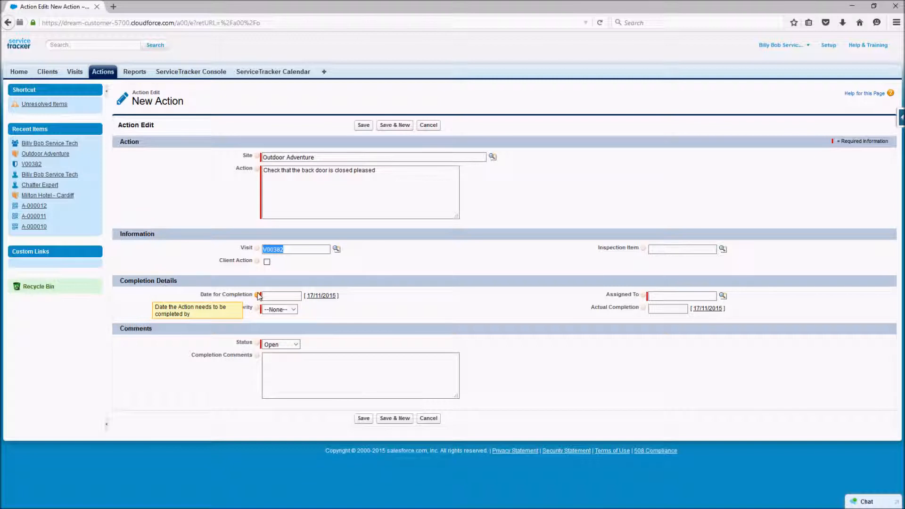
pyautogui.click(294, 296)
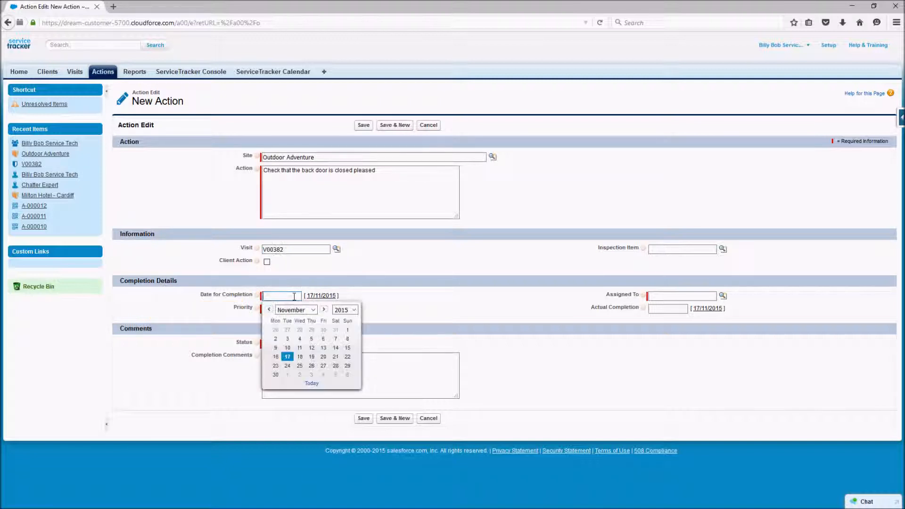
pyautogui.click(287, 366)
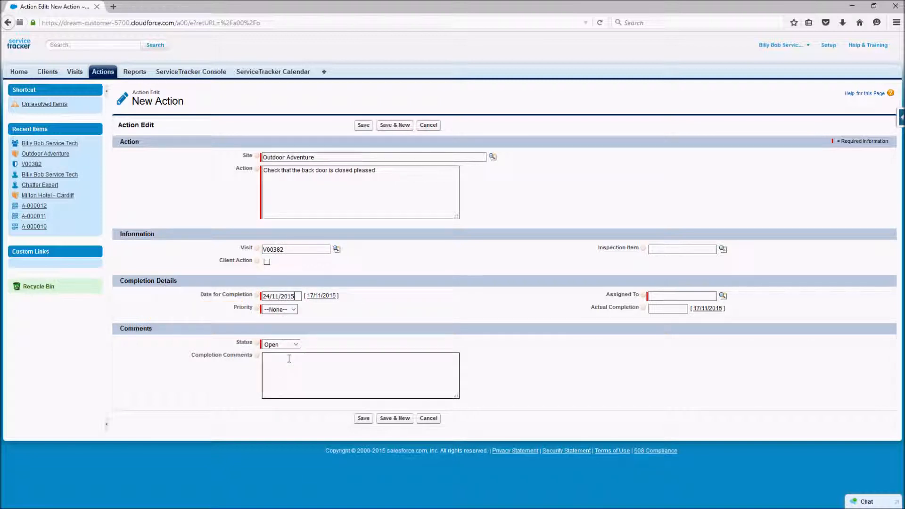
pyautogui.click(294, 310)
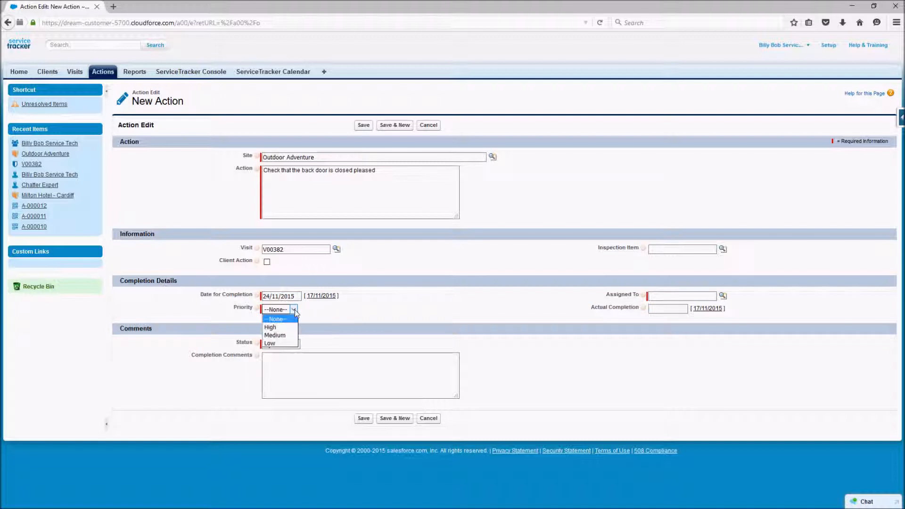
pyautogui.click(285, 336)
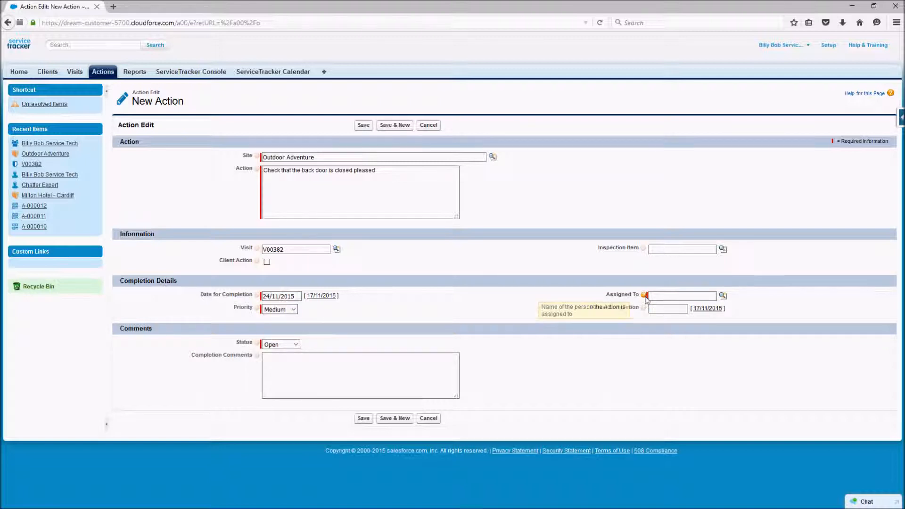
# Assign the action to the service technician user and save it with the status left as Open
pyautogui.moveTo(644, 297)
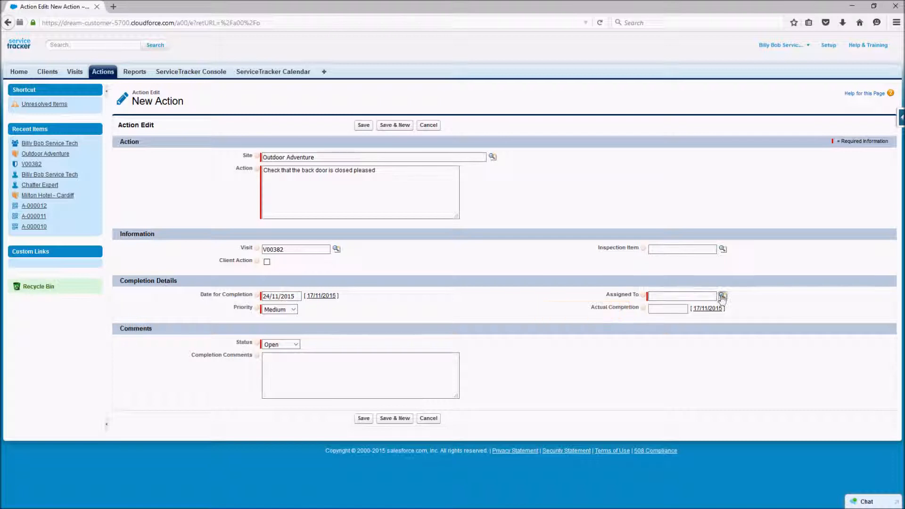
pyautogui.click(722, 295)
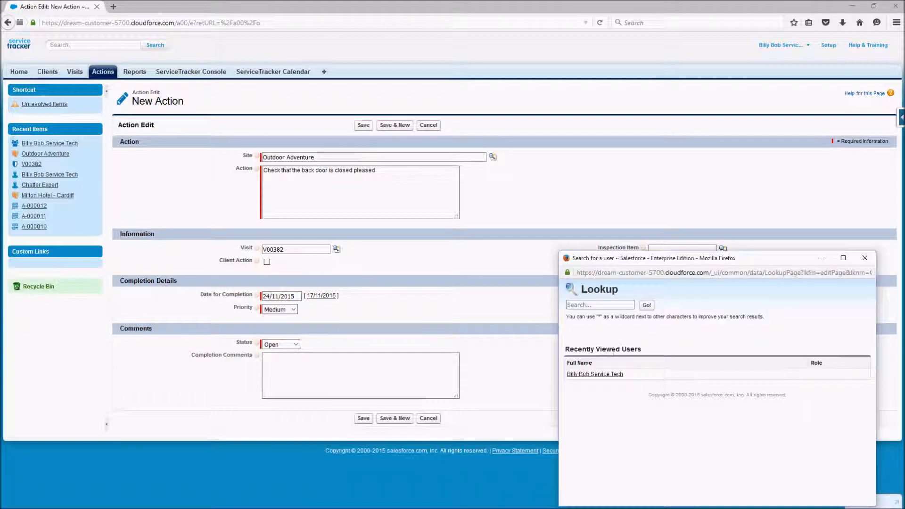
pyautogui.click(595, 375)
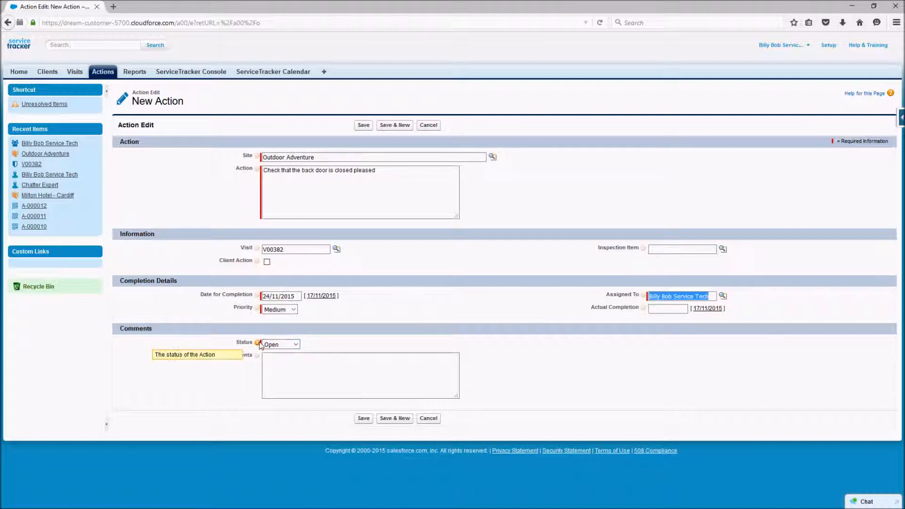
pyautogui.click(367, 419)
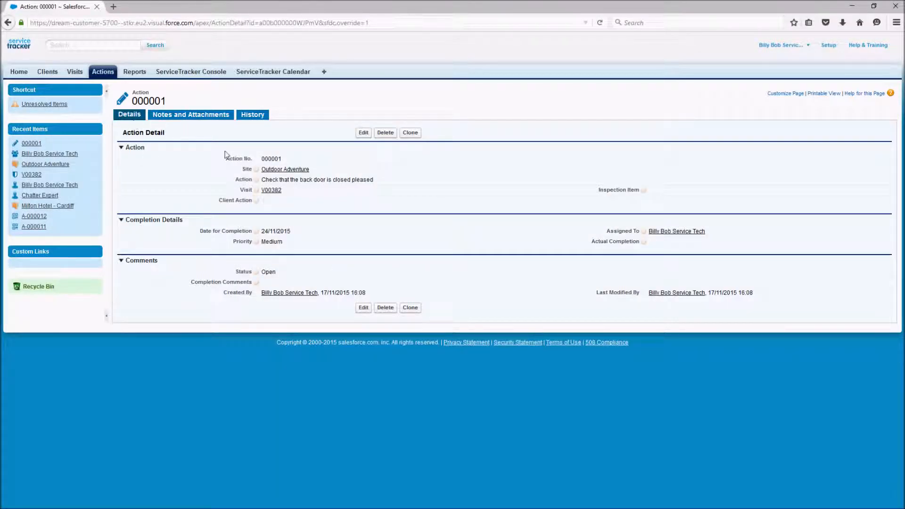
# Reopen the new action from the recent actions for editing and examine its available Status options, leaving the selection as it is
pyautogui.click(101, 73)
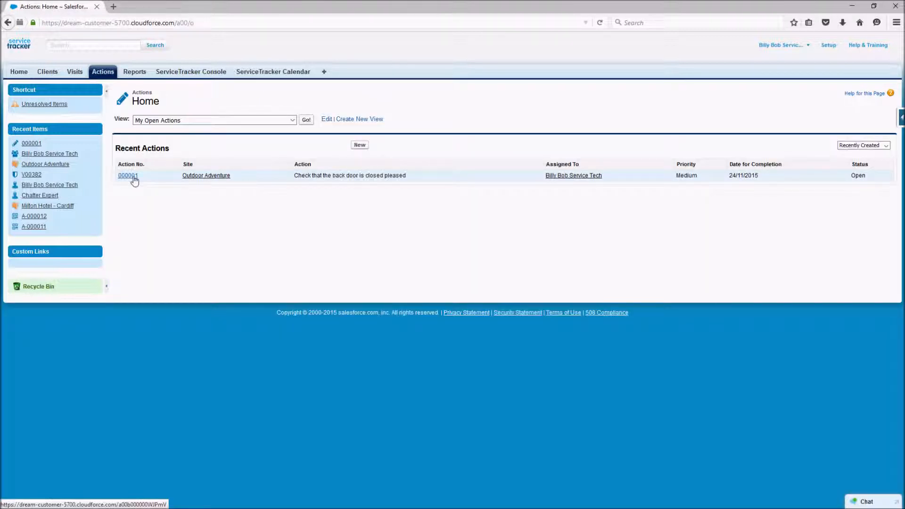
pyautogui.click(133, 178)
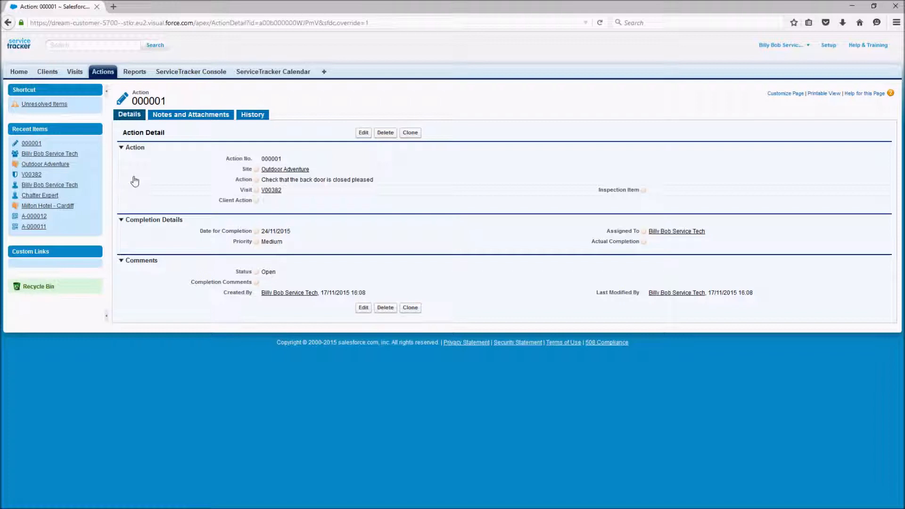
pyautogui.click(363, 309)
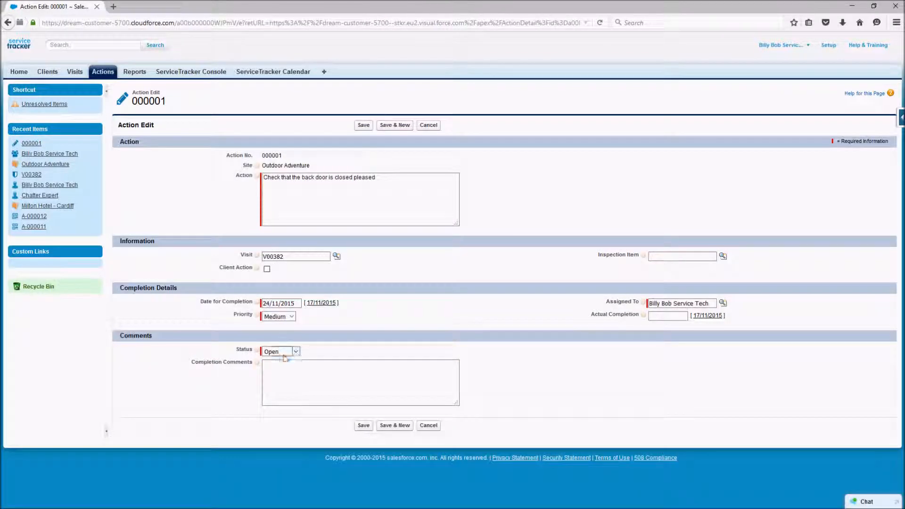
pyautogui.click(291, 352)
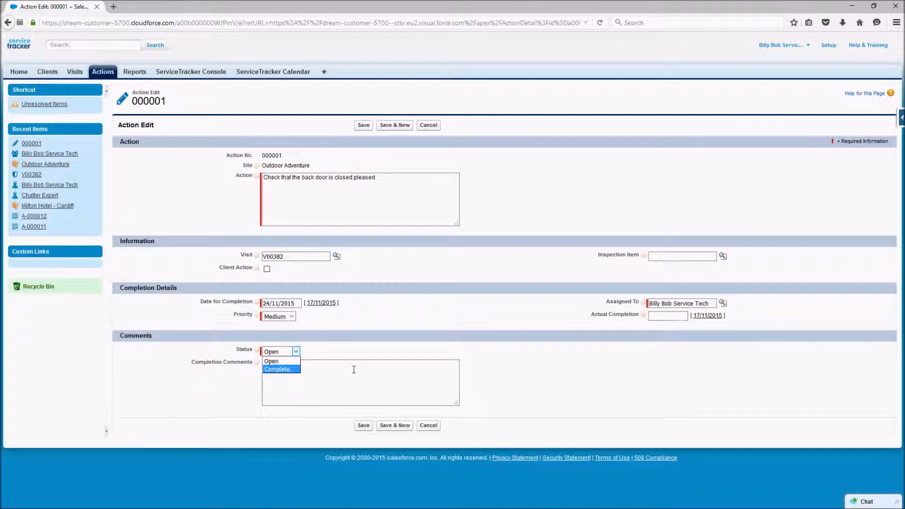
pyautogui.click(536, 387)
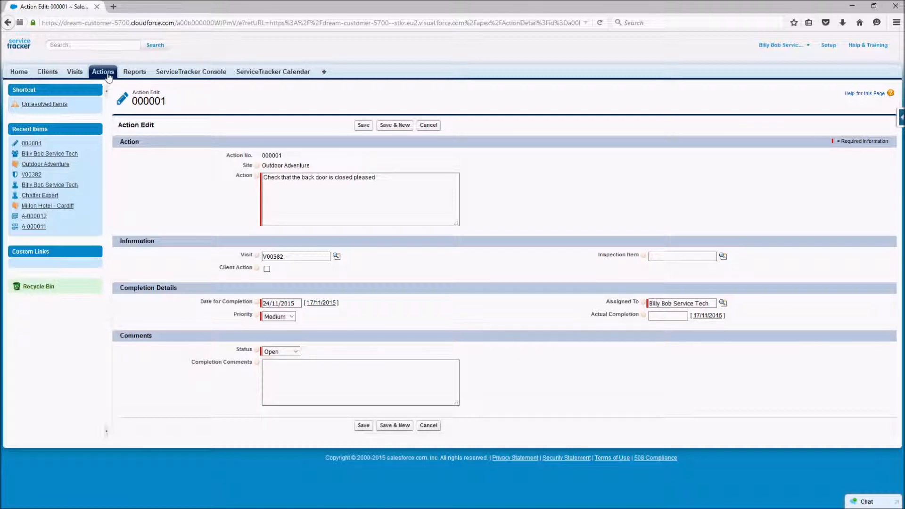